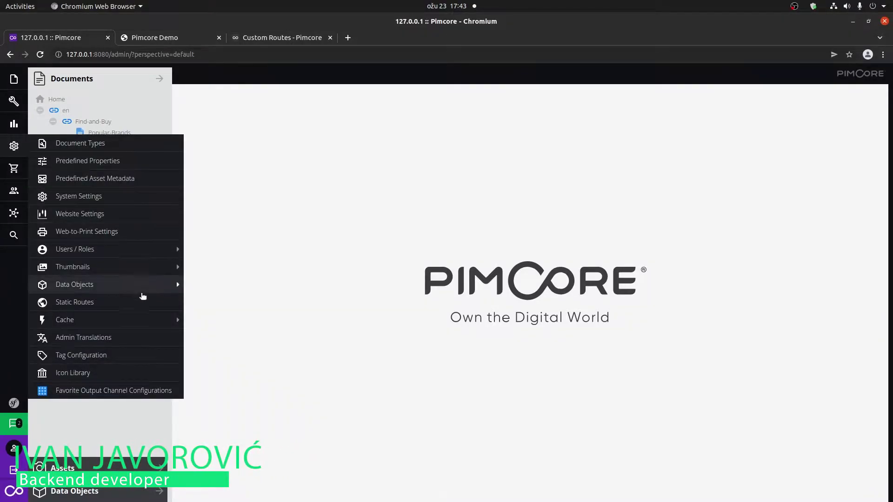
# - Open the Static Routes editor from Settings in the left sidebar
pyautogui.click(108, 307)
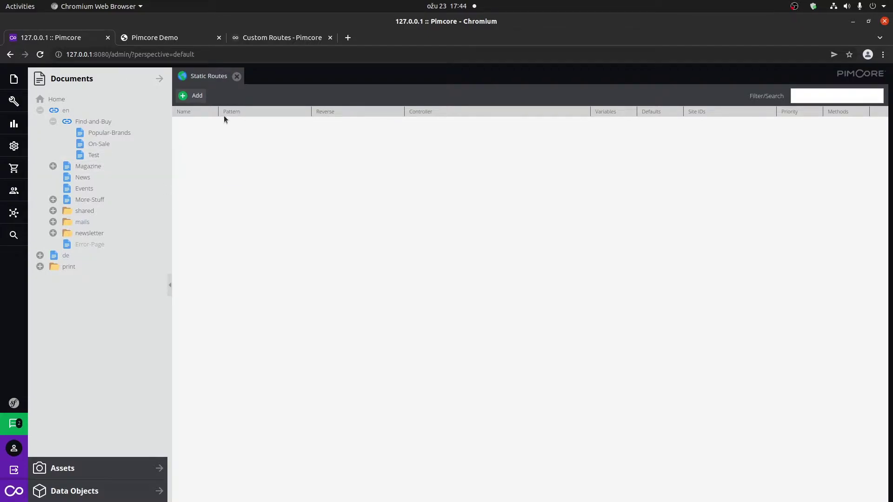
# - Add a new row in the Static Routes grid and name it 'Test'
pyautogui.click(202, 96)
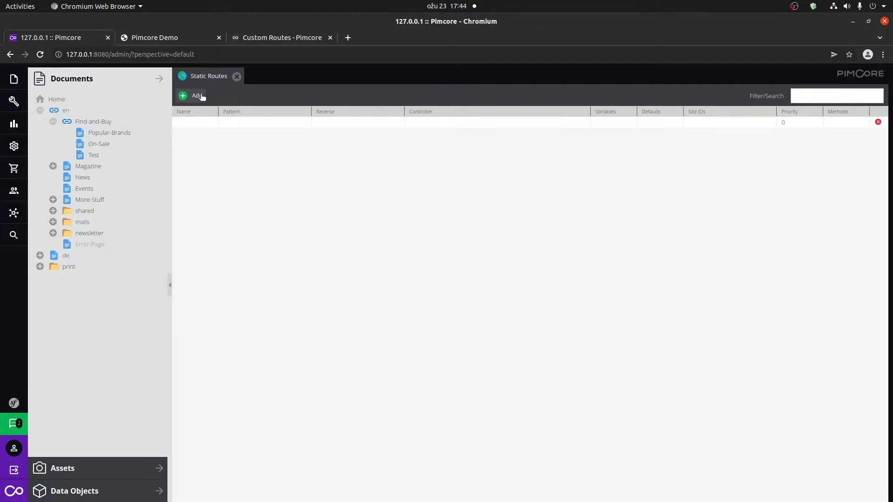
pyautogui.click(202, 125)
pyautogui.write('Test')
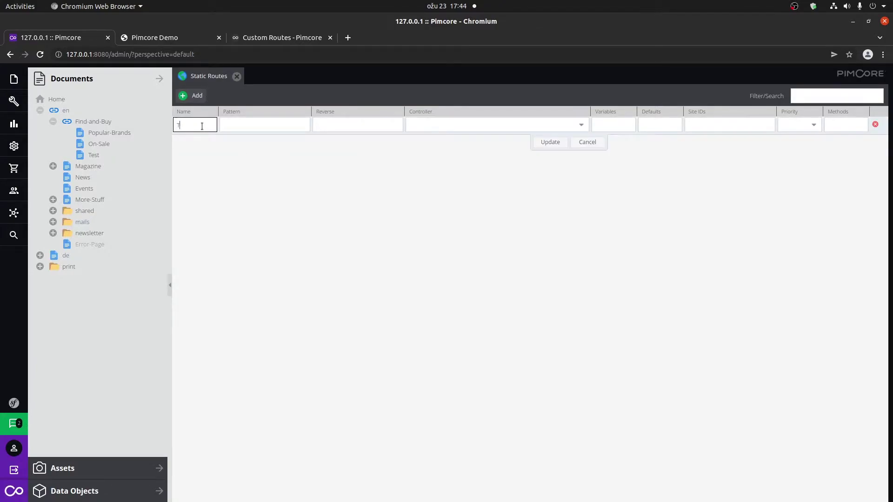
pyautogui.click(250, 127)
# - Check the Test document's SEO & Settings for its controller, DefaultController::testAction
pyautogui.click(163, 37)
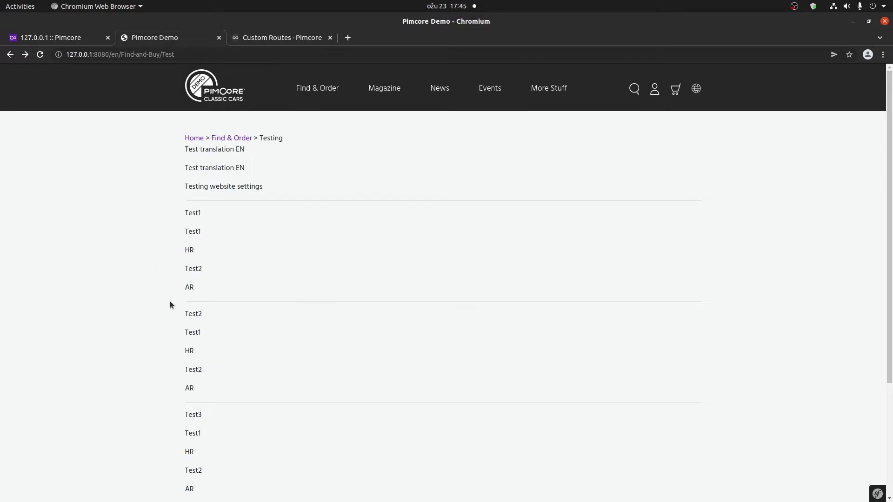
pyautogui.click(76, 38)
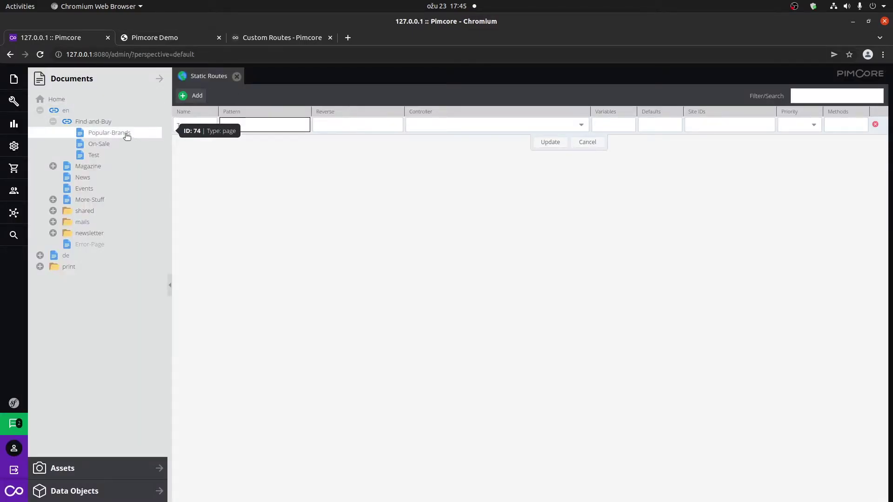
pyautogui.click(112, 154)
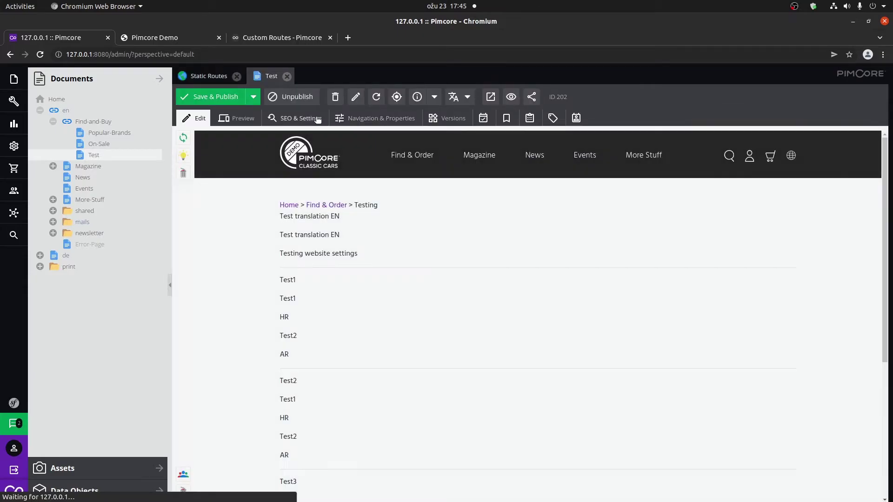
pyautogui.click(313, 119)
pyautogui.scroll(-2, 548, 341)
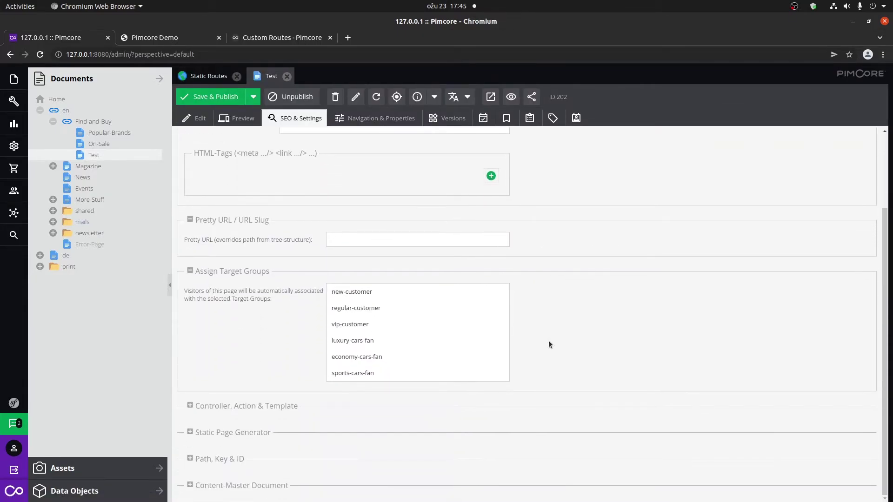
pyautogui.click(259, 408)
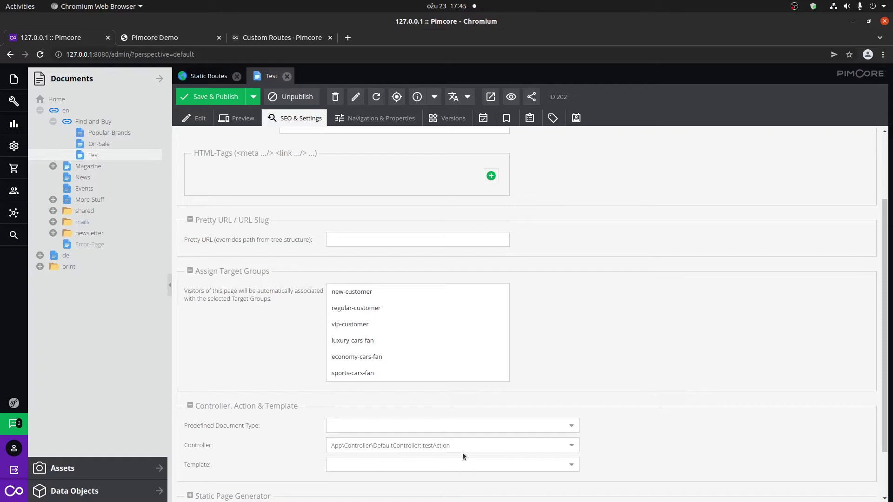
pyautogui.click(210, 76)
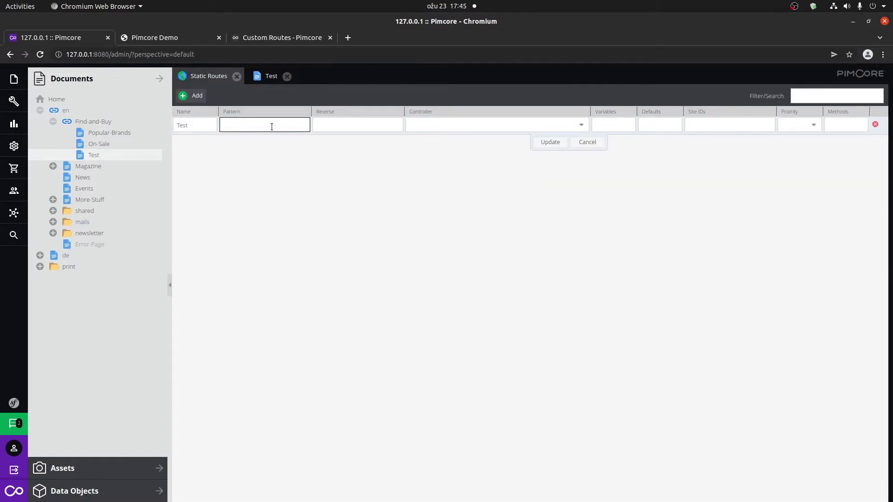
# - Load 127.0.0.1:8080/en/testing in the demo tab to confirm the 'No route found' 404
pyautogui.click(163, 34)
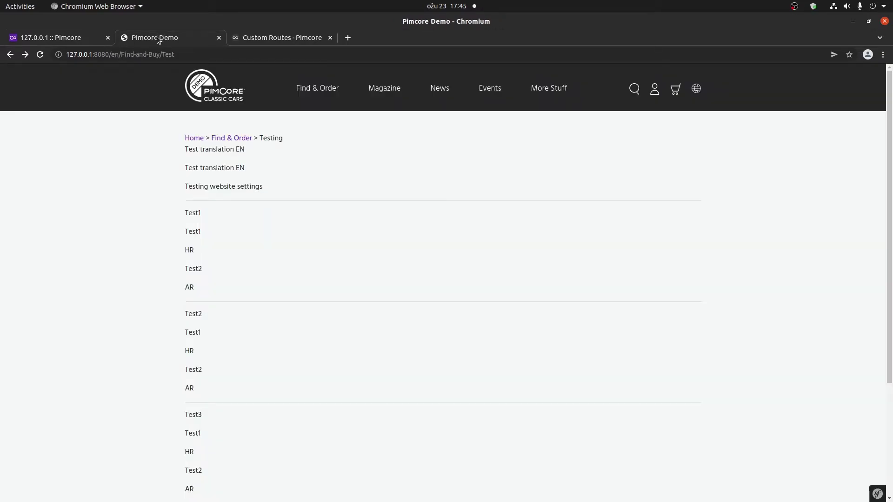
pyautogui.doubleClick(127, 55)
pyautogui.click(201, 55)
pyautogui.hotkey('ctrl', 'shift', 'Left')
pyautogui.hotkey('ctrl', 'shift', 'Left')
pyautogui.hotkey('ctrl', 'shift', 'Left')
pyautogui.hotkey('ctrl', 'shift', 'Left')
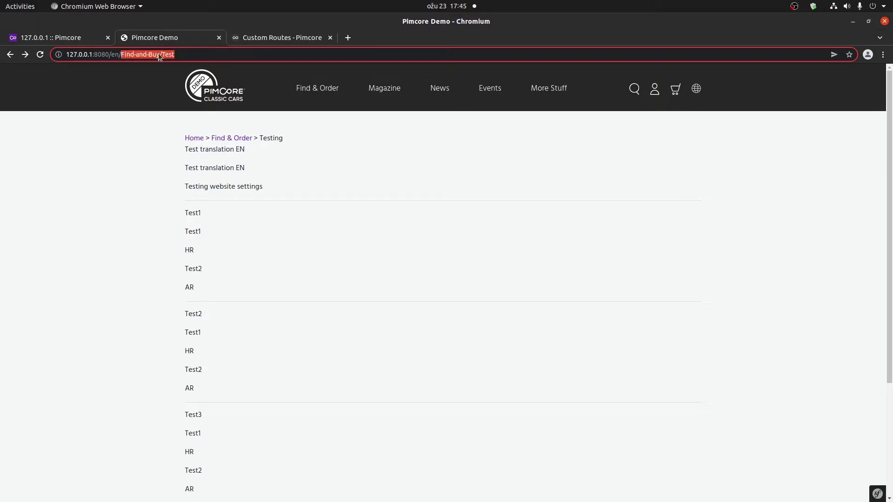
pyautogui.write('testing')
pyautogui.press('Return')
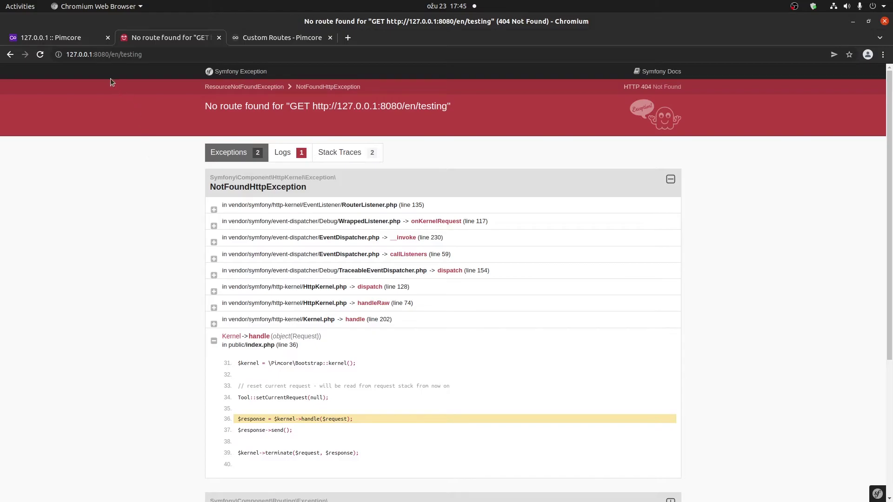
pyautogui.click(82, 37)
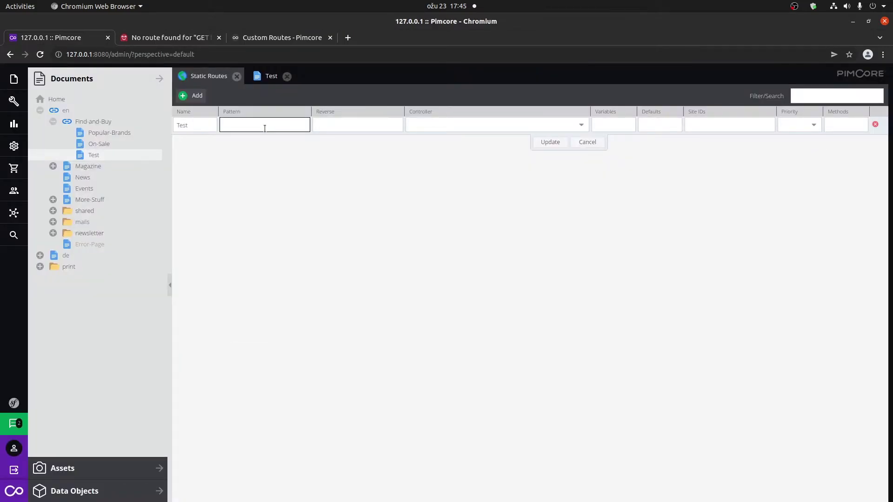
# - Give the Test route pattern /\/en\/testing/ and reverse /en/testing
pyautogui.write('//')
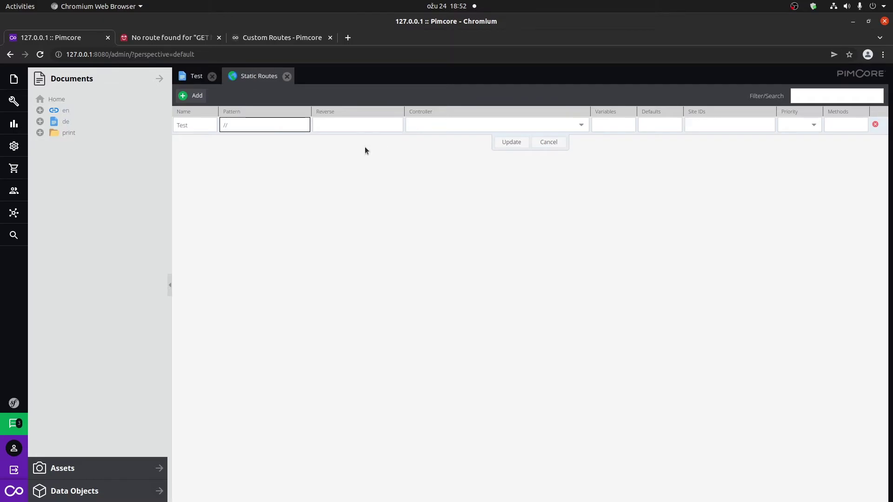
pyautogui.click(186, 36)
pyautogui.click(149, 55)
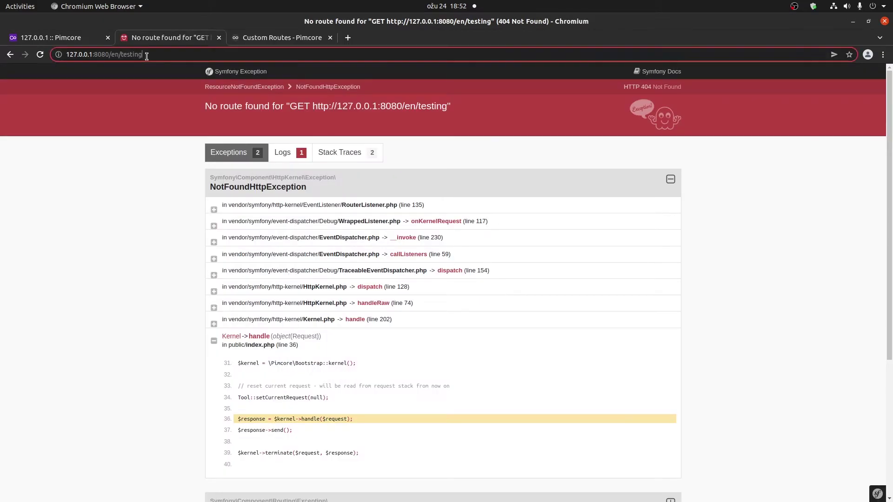
pyautogui.click(99, 33)
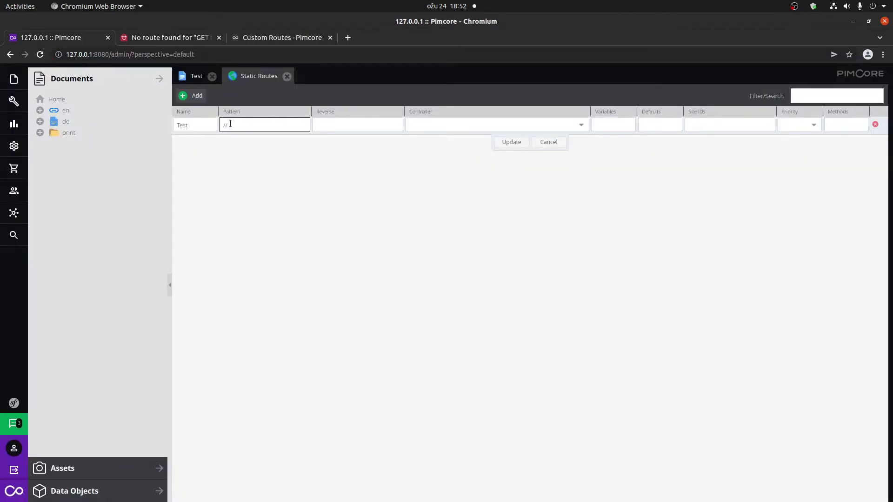
pyautogui.press('BackSpace')
pyautogui.write('\\/en\\/testing/')
pyautogui.click(314, 121)
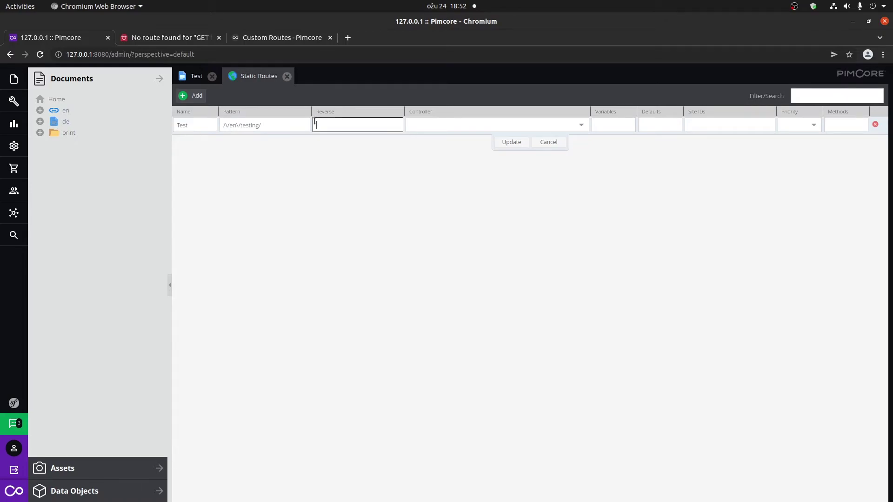
pyautogui.write('/en/testing')
# - Choose App\Controller\DefaultController::testAction as the Test route's controller
pyautogui.click(579, 125)
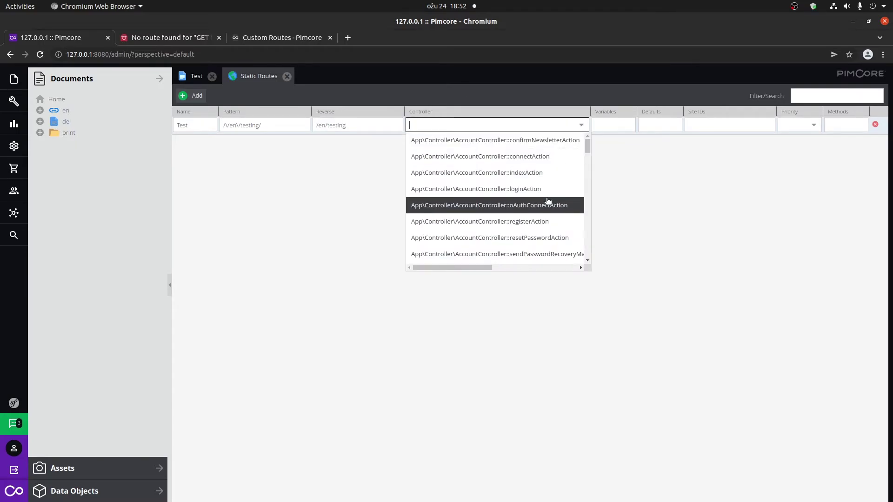
pyautogui.scroll(-5, 549, 207)
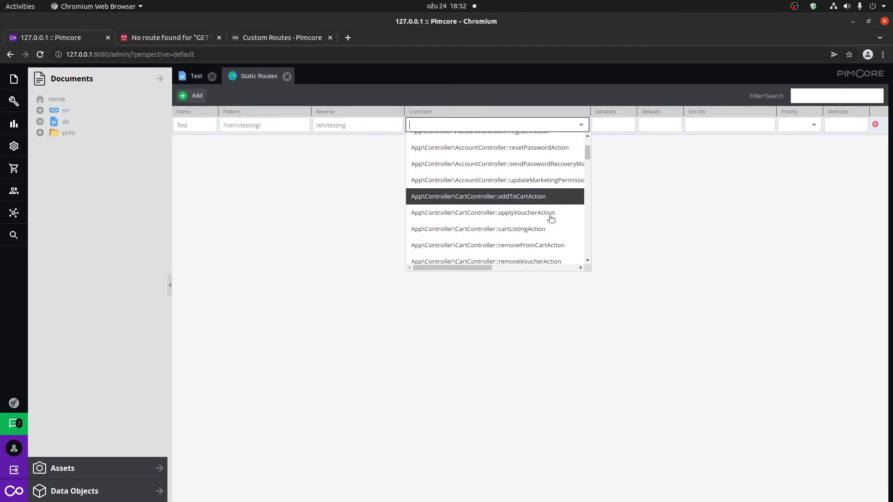
pyautogui.scroll(-7, 551, 217)
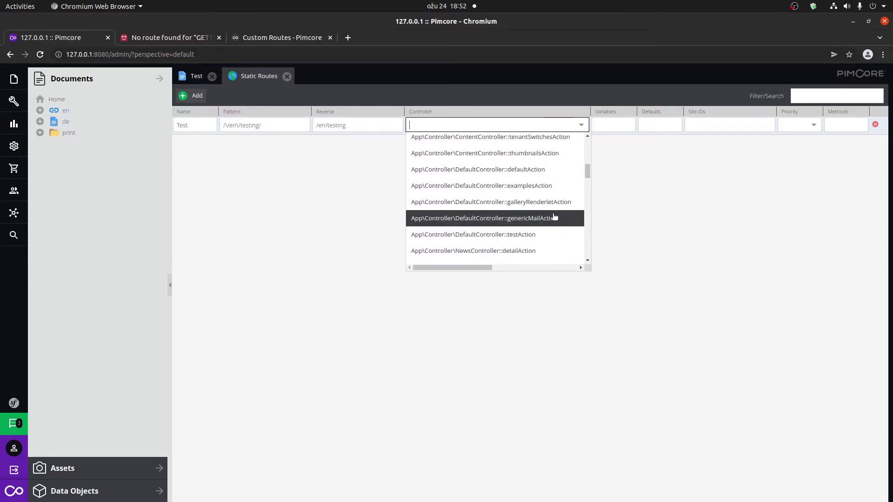
pyautogui.click(552, 236)
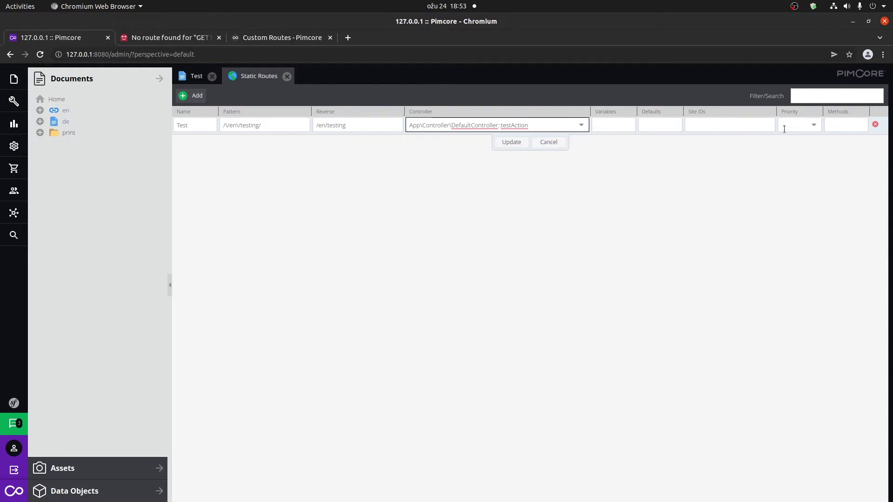
pyautogui.click(812, 127)
# - Set the Test route's priority to 1
pyautogui.click(798, 149)
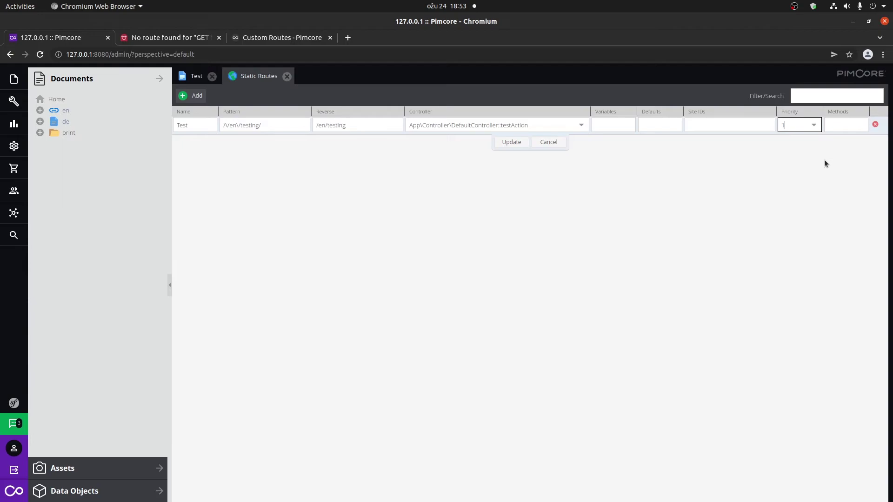
pyautogui.click(846, 127)
# - Save the Test route and reload /en/testing, which now shows the Test page content
pyautogui.click(503, 143)
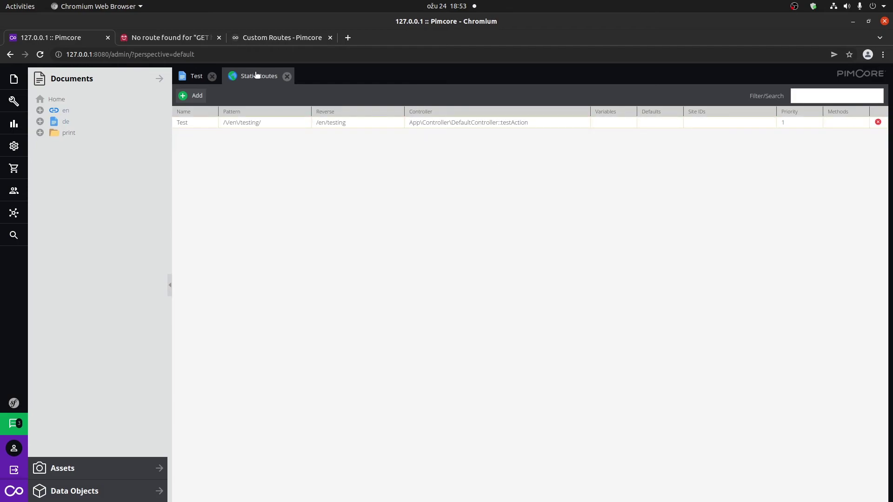
pyautogui.click(158, 37)
pyautogui.click(158, 55)
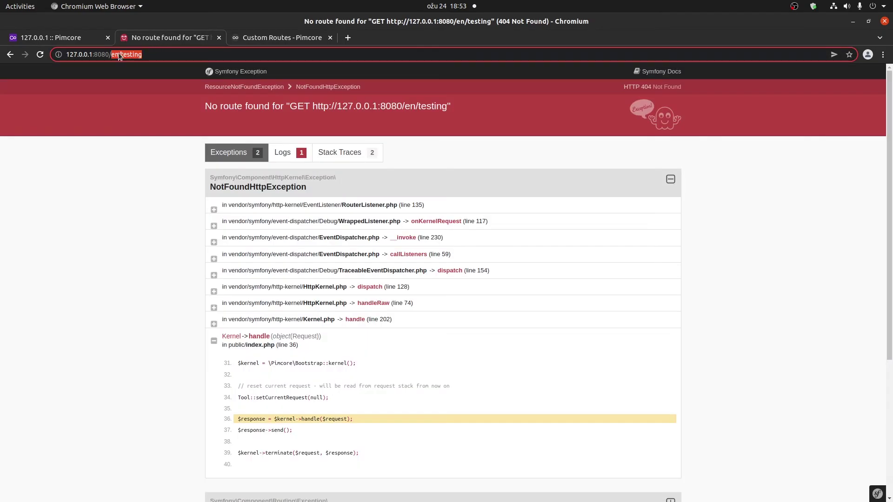
pyautogui.click(156, 55)
pyautogui.press('Return')
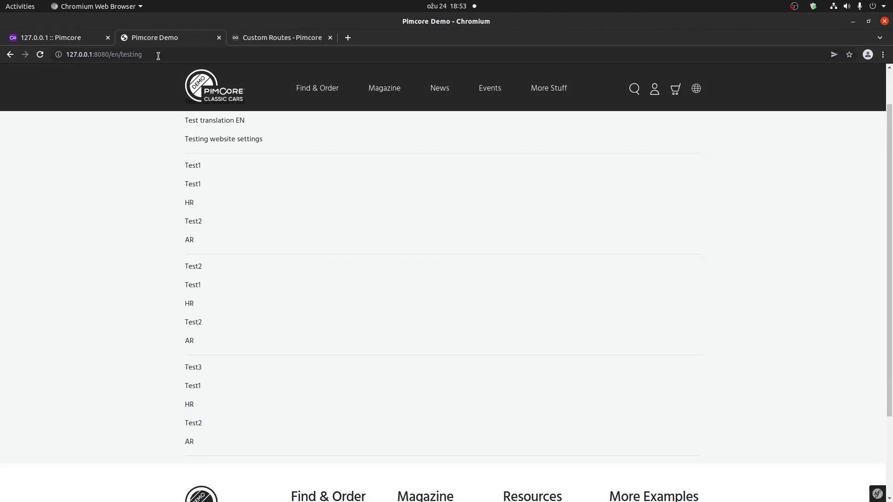
pyautogui.scroll(-5, 344, 225)
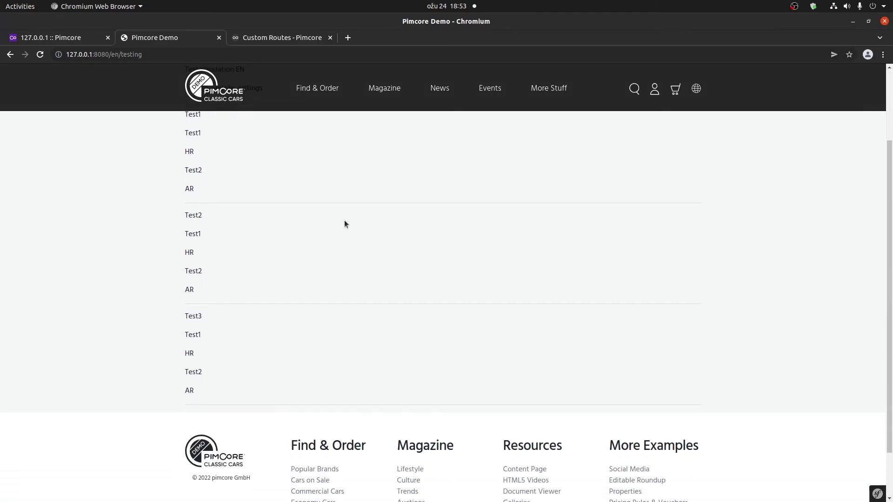
pyautogui.scroll(3, 384, 254)
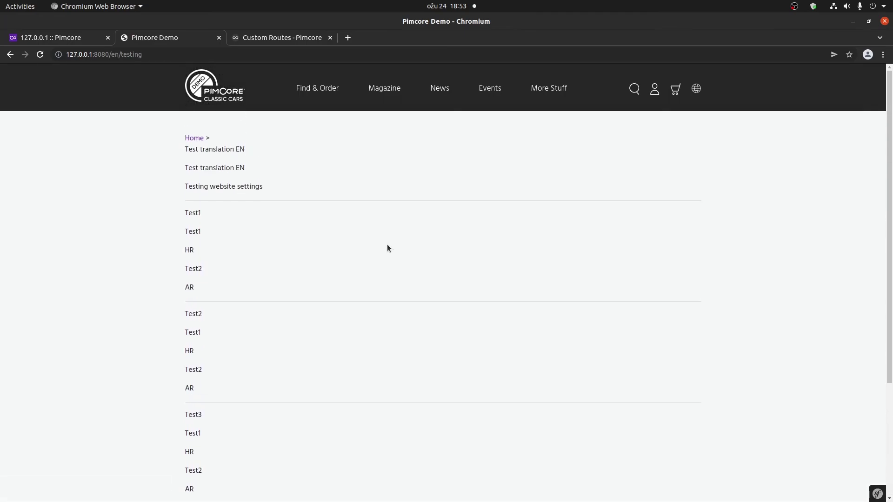